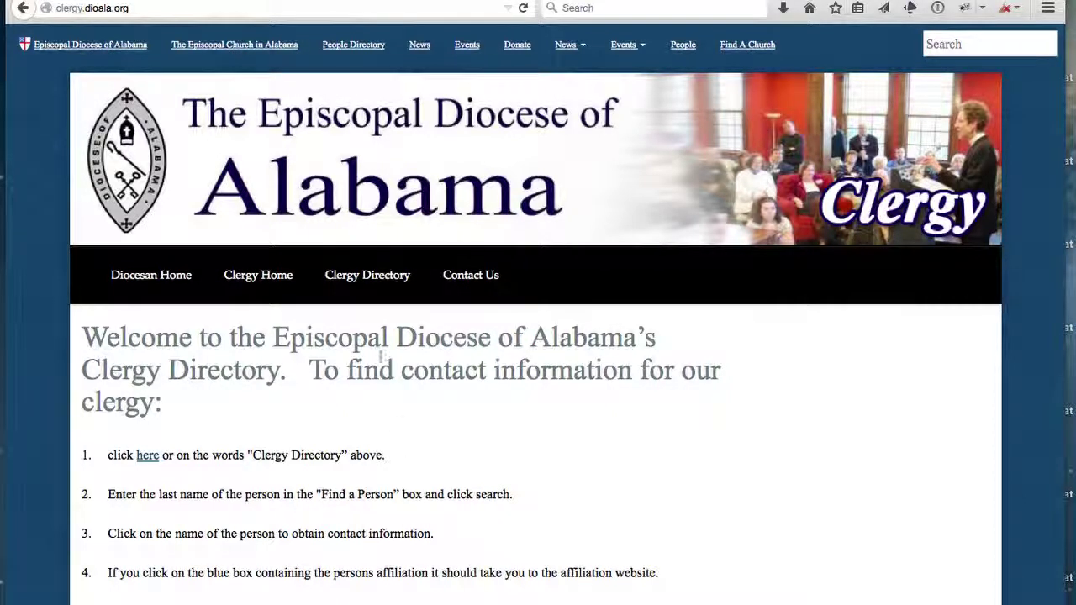
Open the Clergy Directory's Find a person page and highlight its /digital_faith/people address.
click(367, 275)
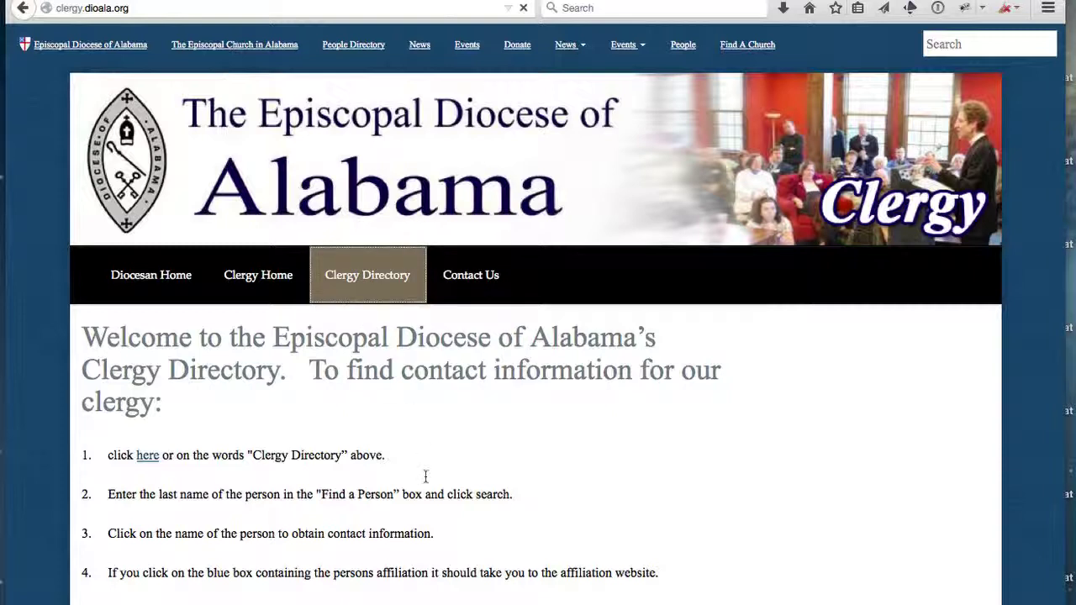
drag(128, 8, 147, 43)
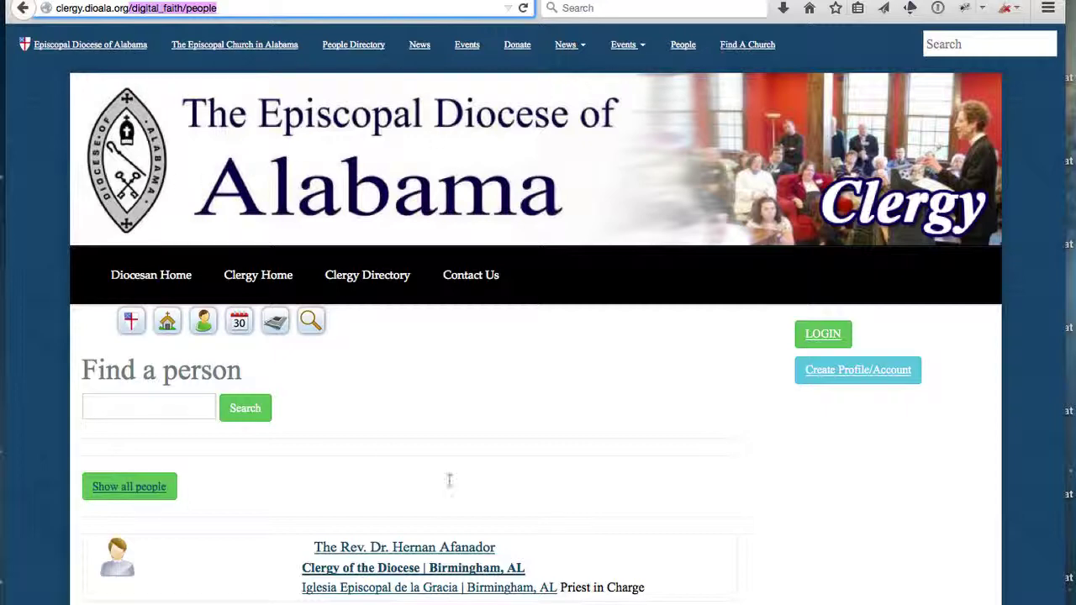
Browse the clergy listing and open the second clergy member's St. Thomas Huntsville profile.
click(500, 472)
scroll(500, 473, down, 2)
scroll(500, 473, up, 2)
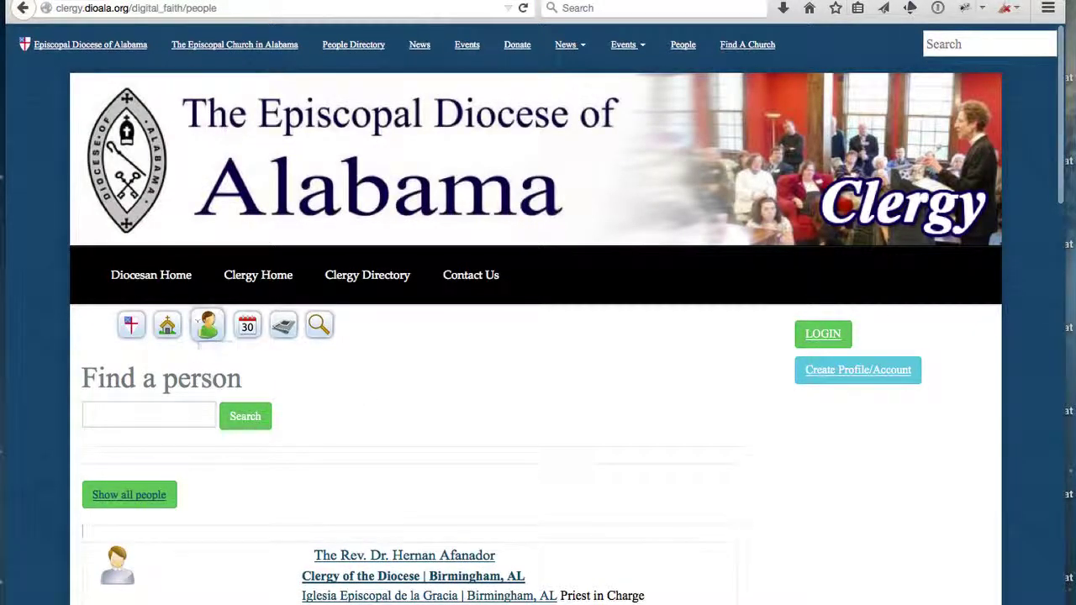
click(208, 325)
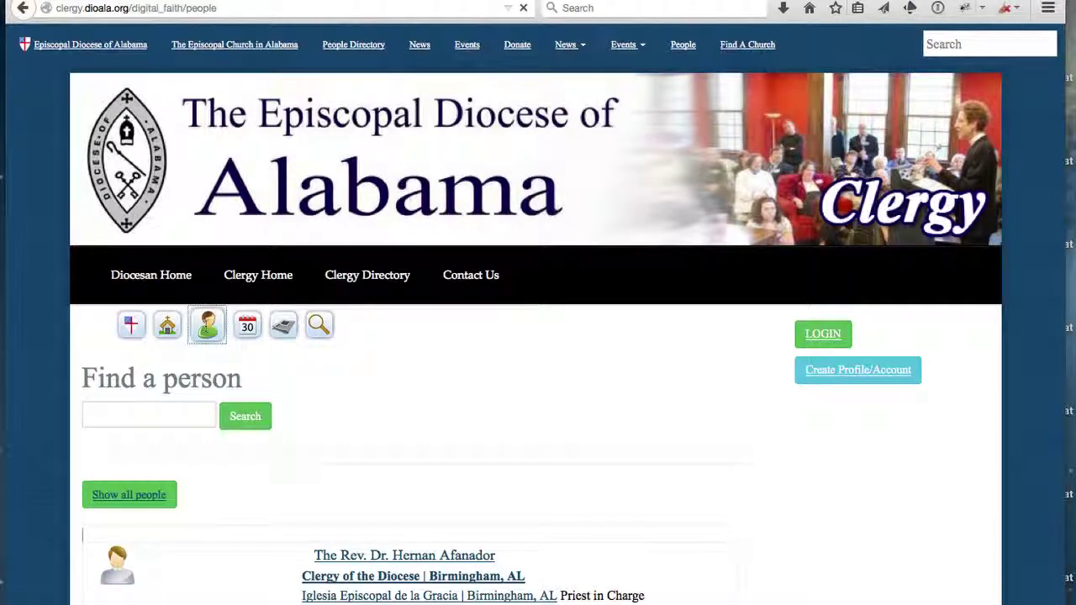
scroll(645, 575, down, 3)
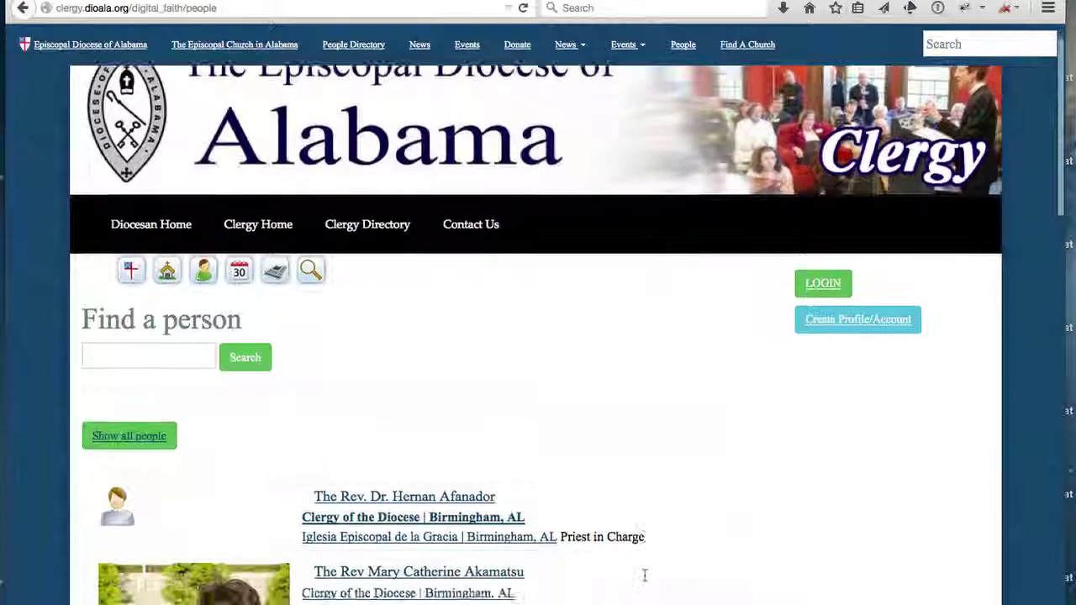
scroll(645, 576, down, 3)
scroll(645, 575, up, 1)
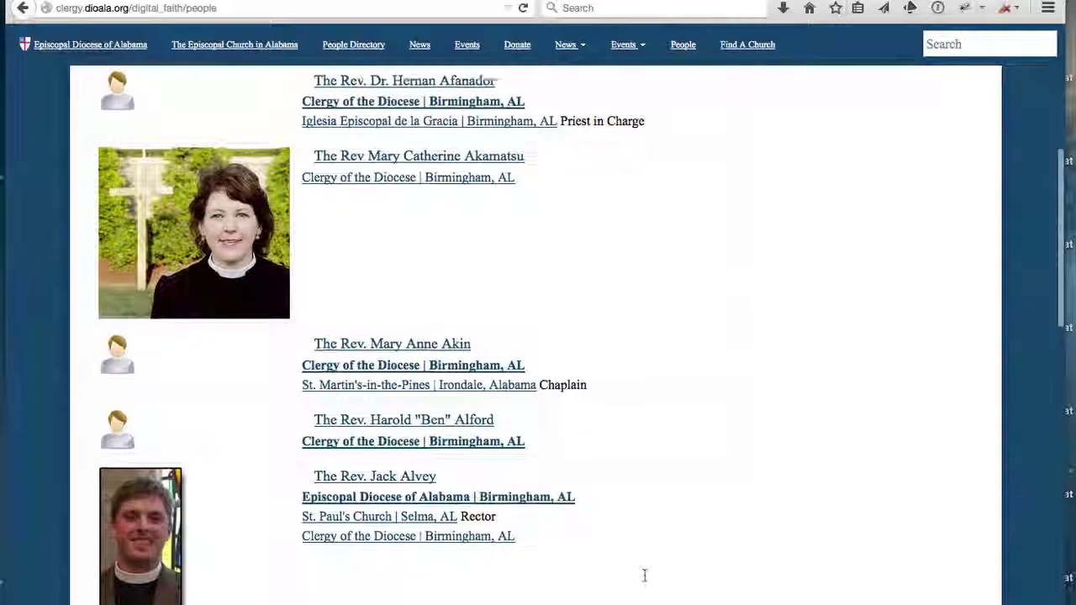
scroll(645, 576, up, 1)
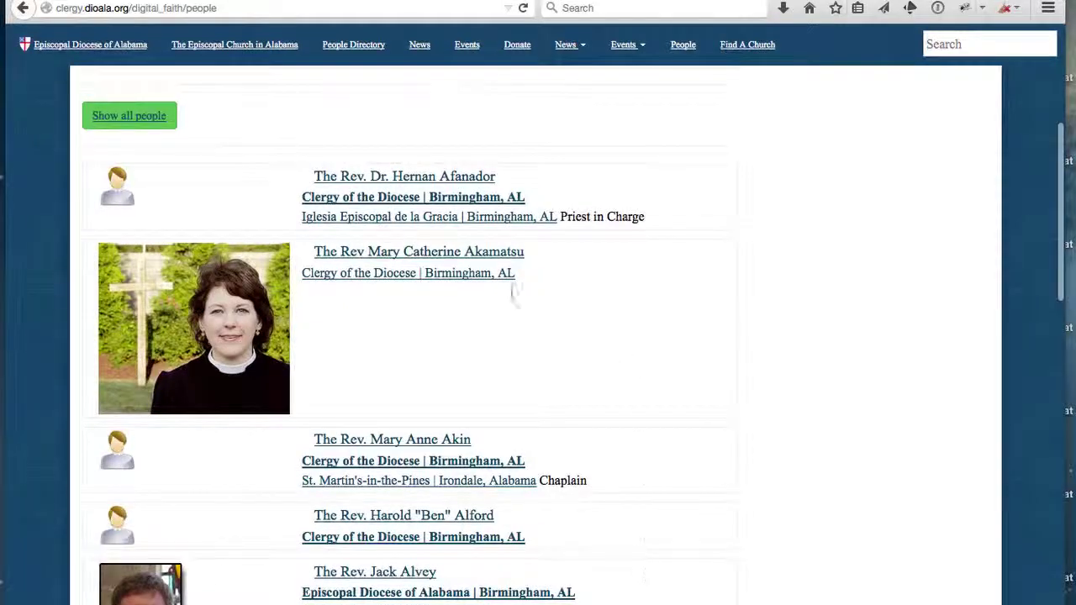
click(471, 252)
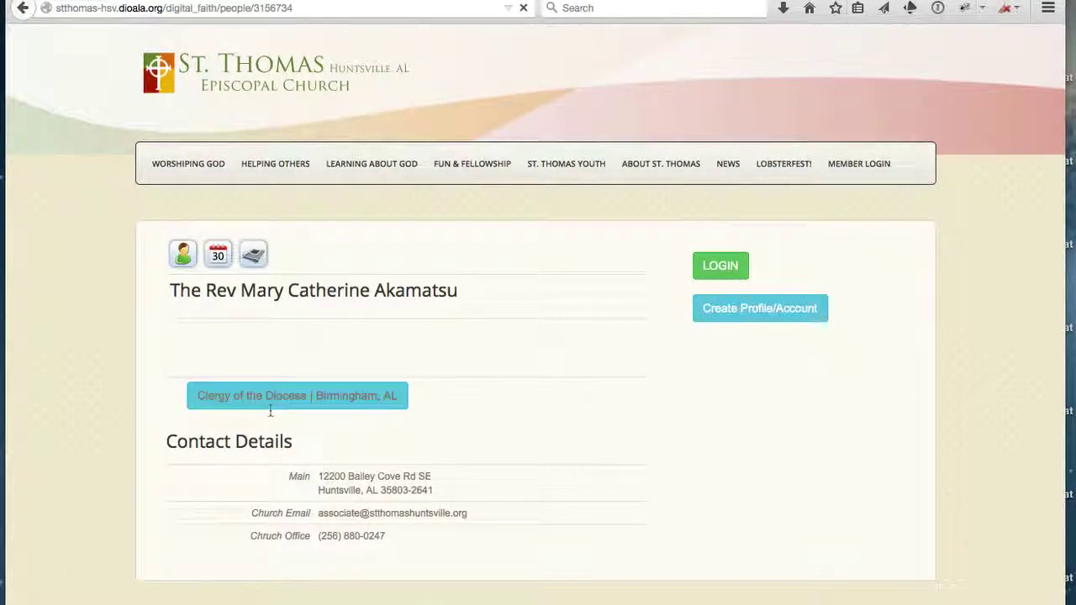
Review the St. Paul's Selma rector's profile, then return to the full people list.
scroll(269, 408, down, 5)
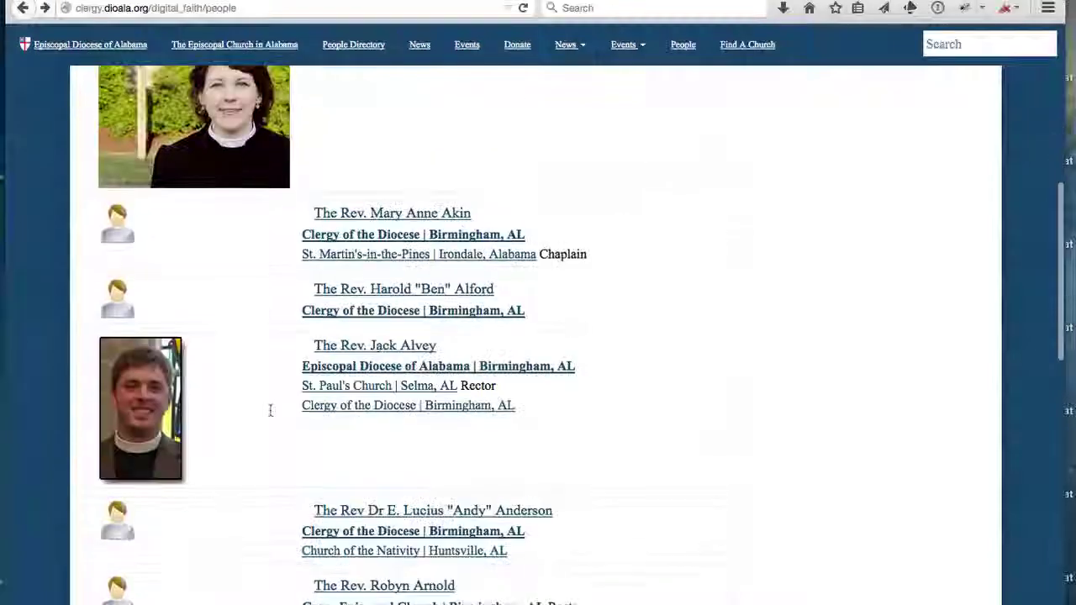
click(409, 347)
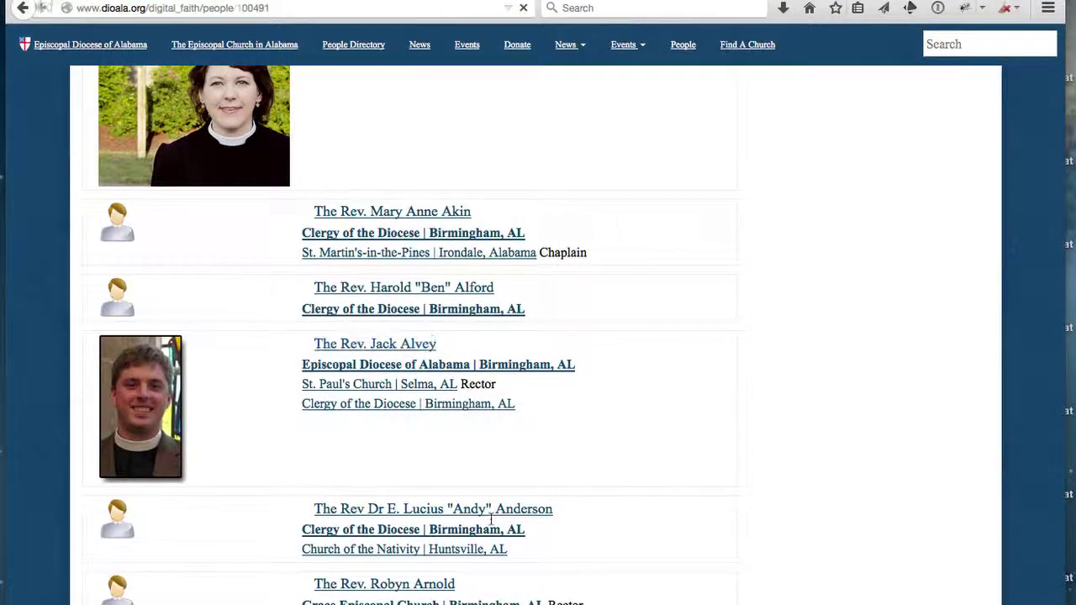
scroll(491, 520, down, 3)
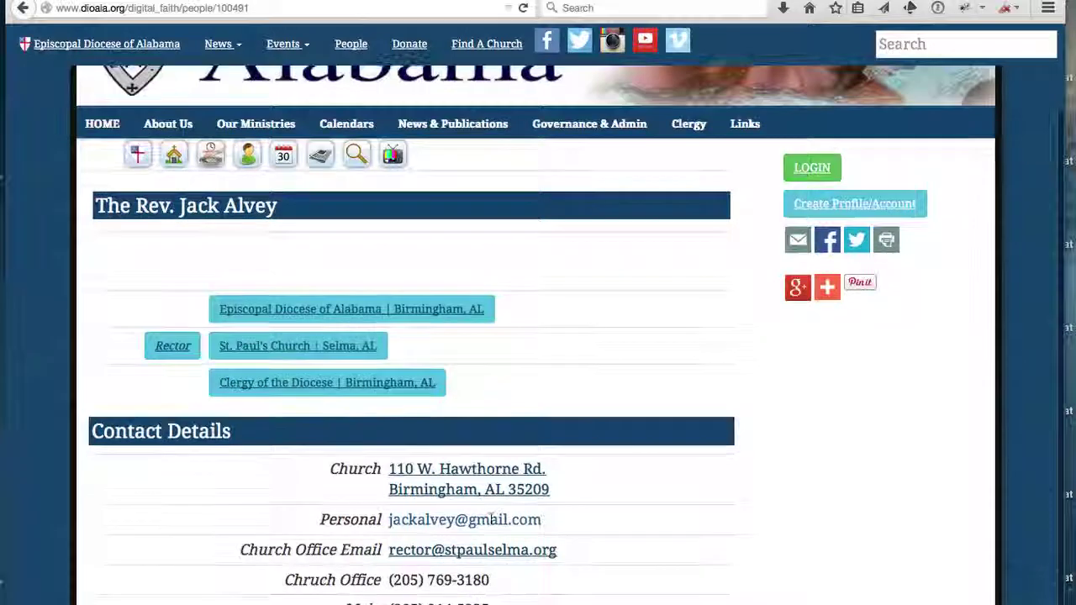
scroll(491, 520, up, 2)
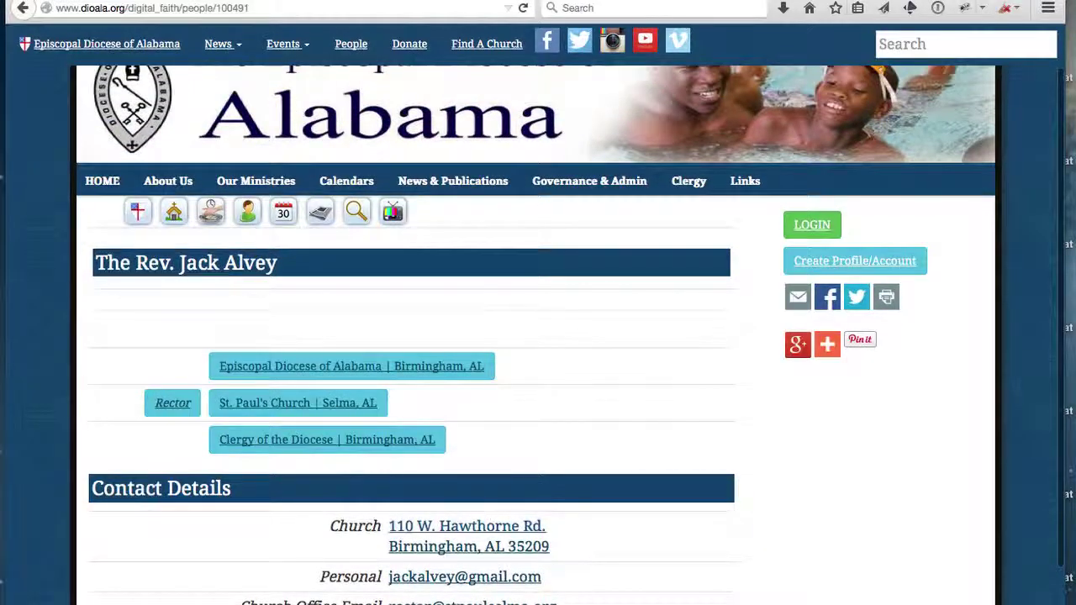
click(23, 7)
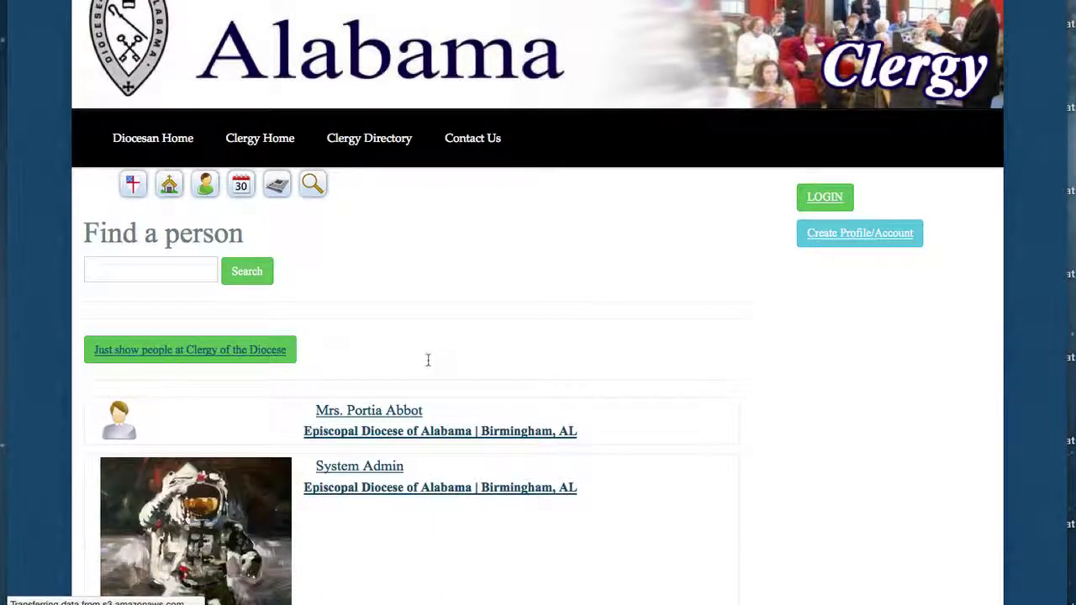
Open the System Admin profile and sign in as administrator with the prefilled credentials.
scroll(428, 360, down, 3)
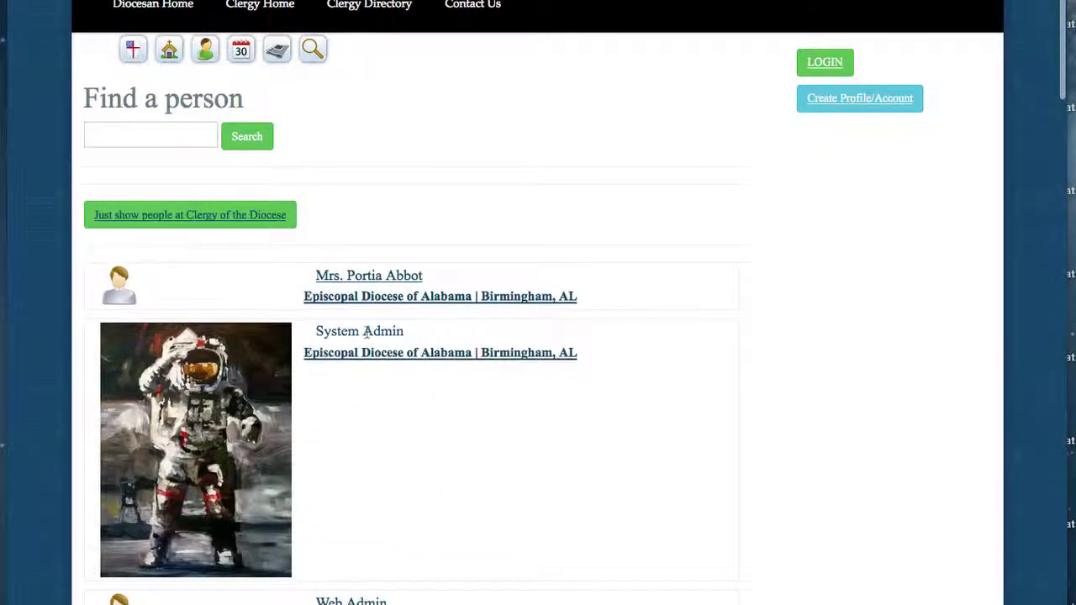
click(366, 332)
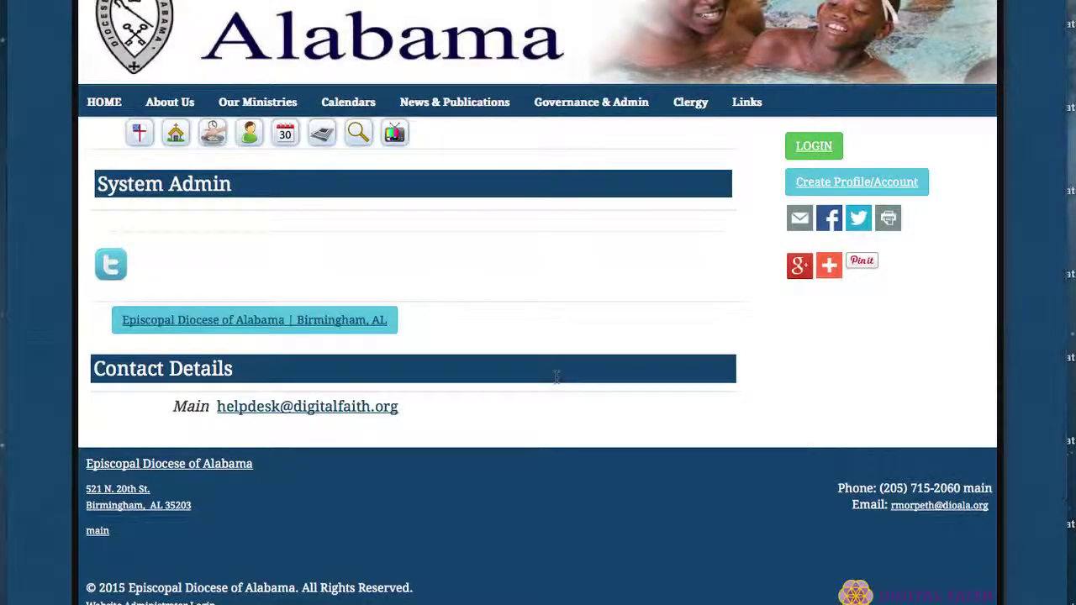
click(814, 145)
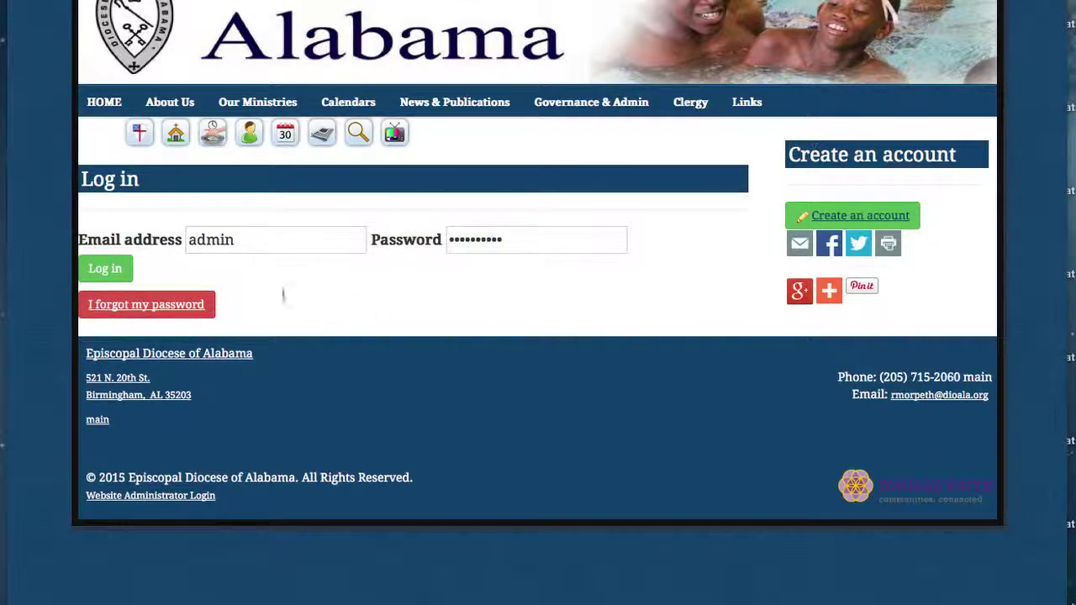
click(101, 269)
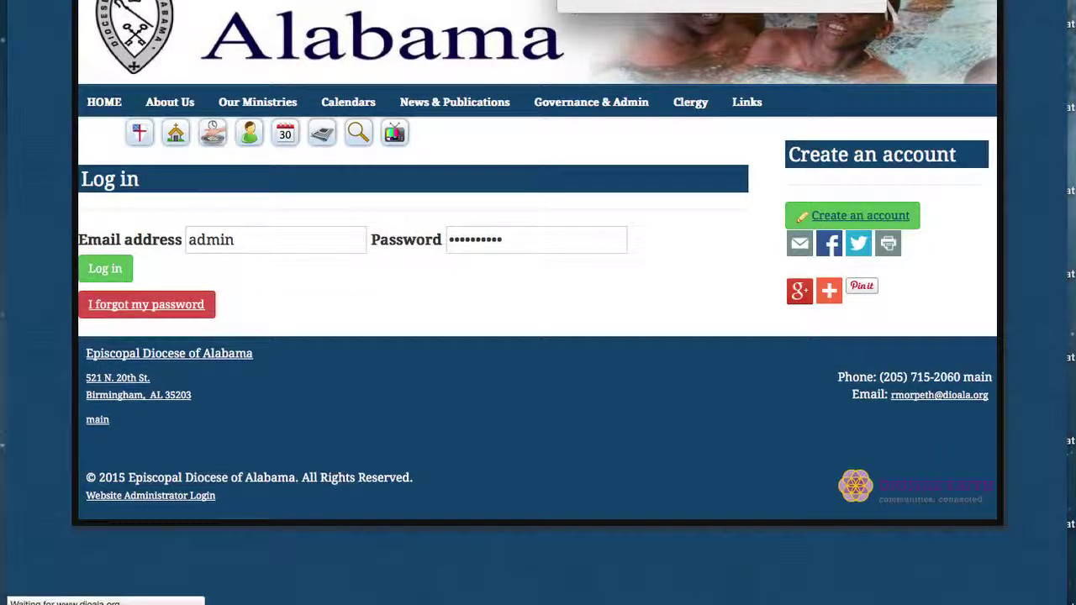
scroll(42, 368, down, 3)
scroll(42, 367, down, 8)
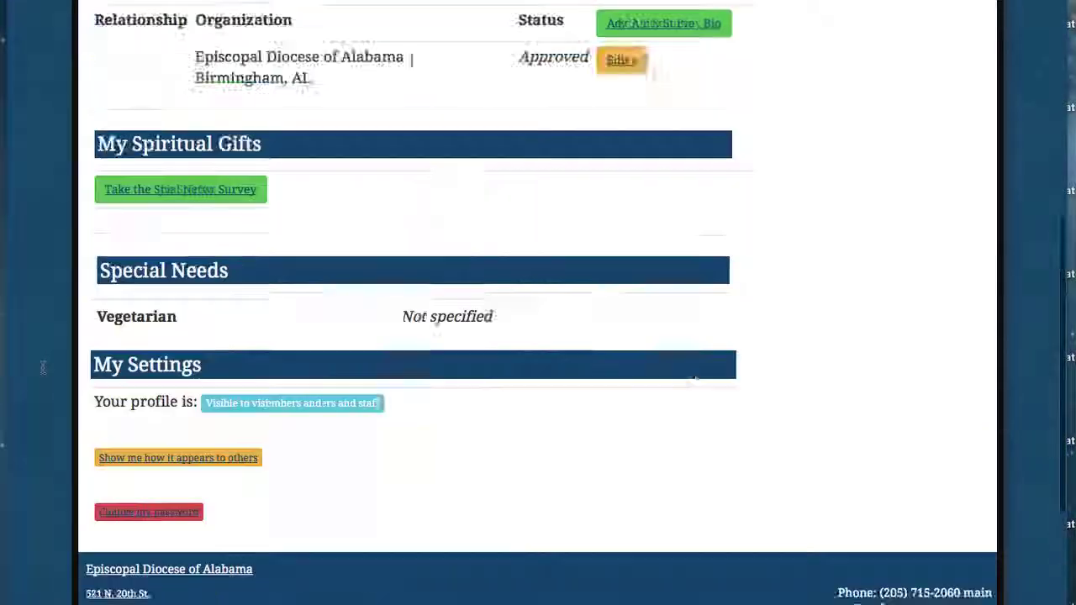
Scroll through the admin profile's contact, organization, spiritual gifts, special needs and settings sections.
scroll(571, 255, down, 1)
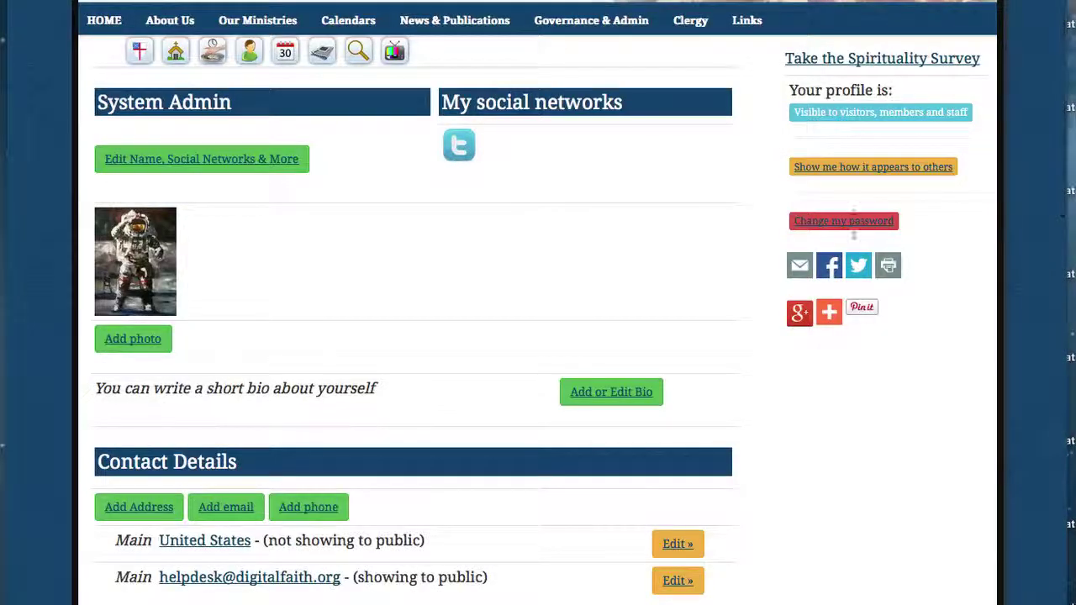
scroll(588, 311, down, 3)
scroll(497, 441, down, 3)
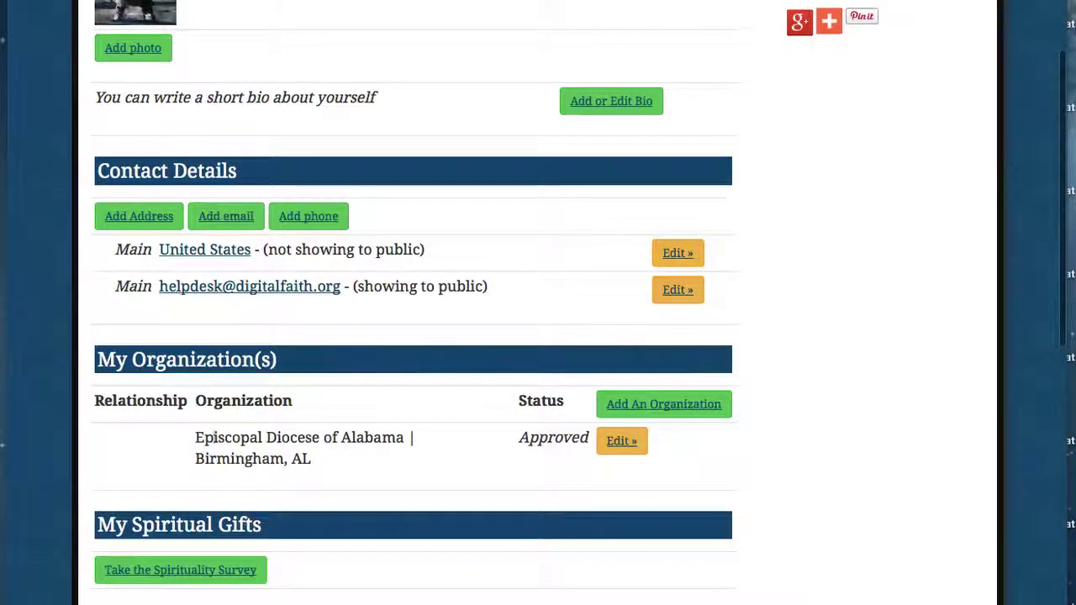
scroll(547, 429, down, 5)
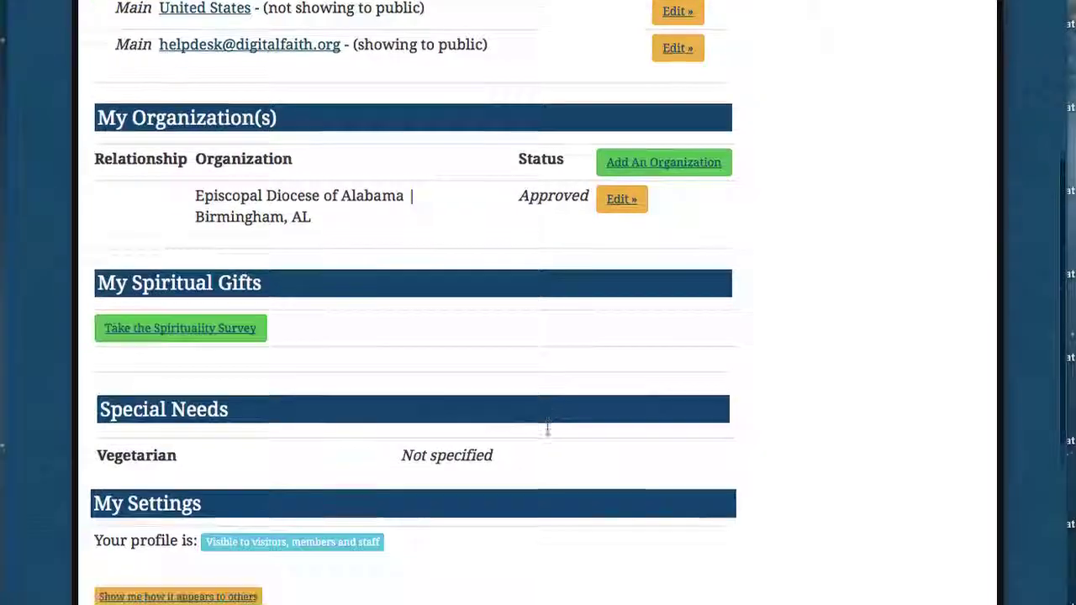
scroll(548, 428, up, 10)
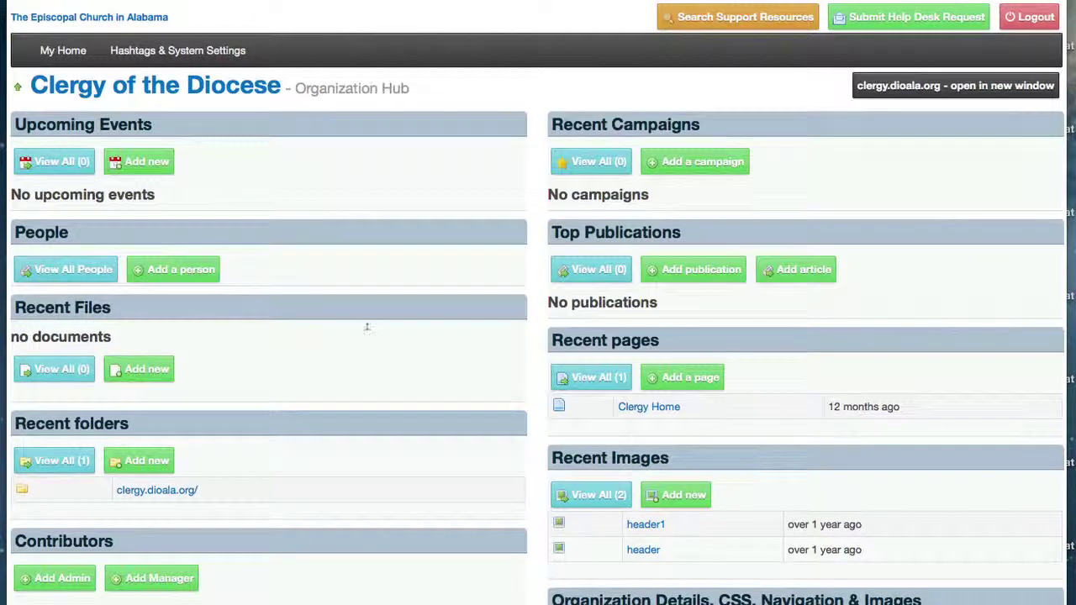
List all hub people with their e-mails, memberships, update times and activation status.
click(66, 269)
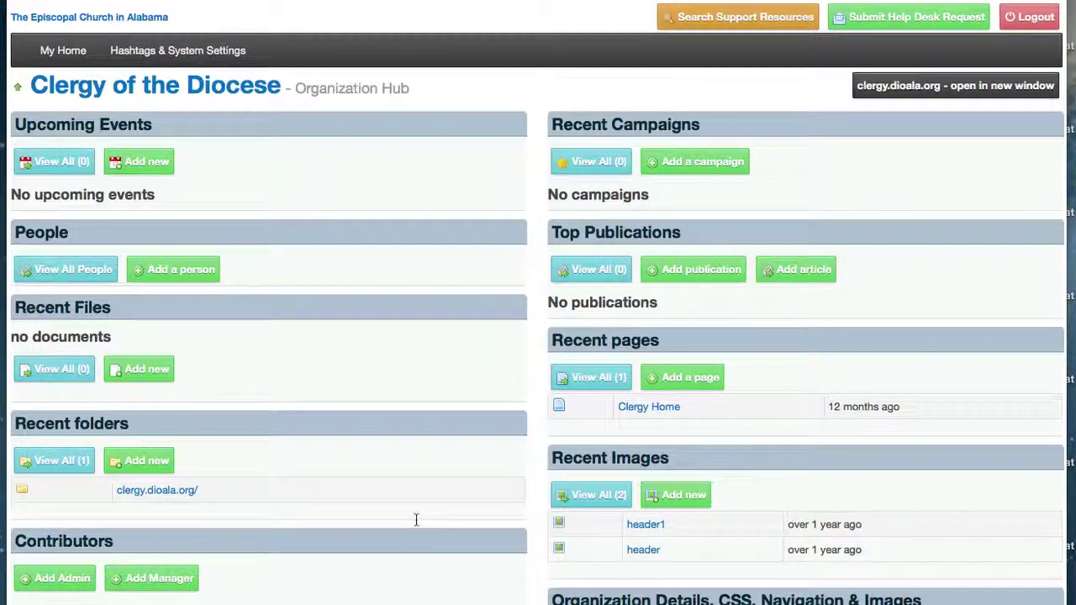
scroll(415, 520, down, 3)
scroll(415, 520, up, 3)
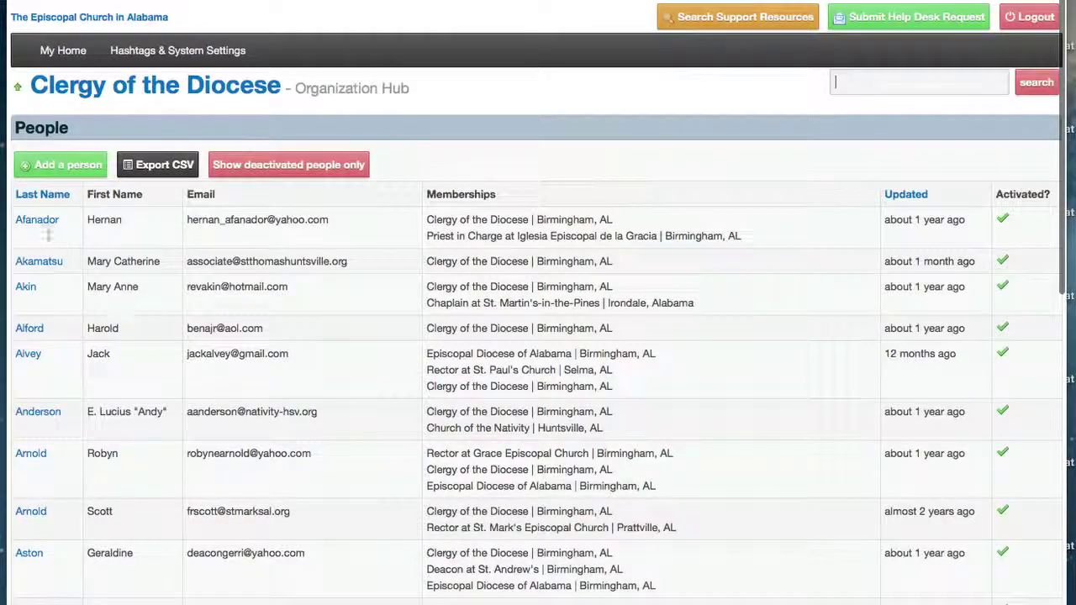
Open the first listed clergy member's record and review details, leadership status and memberships.
click(37, 220)
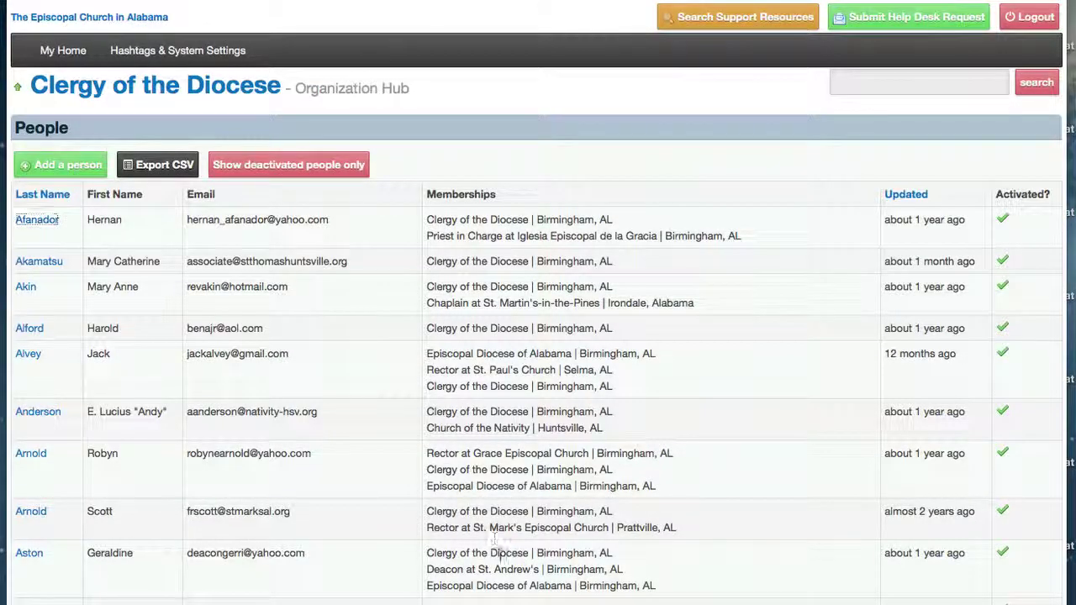
scroll(500, 556, down, 4)
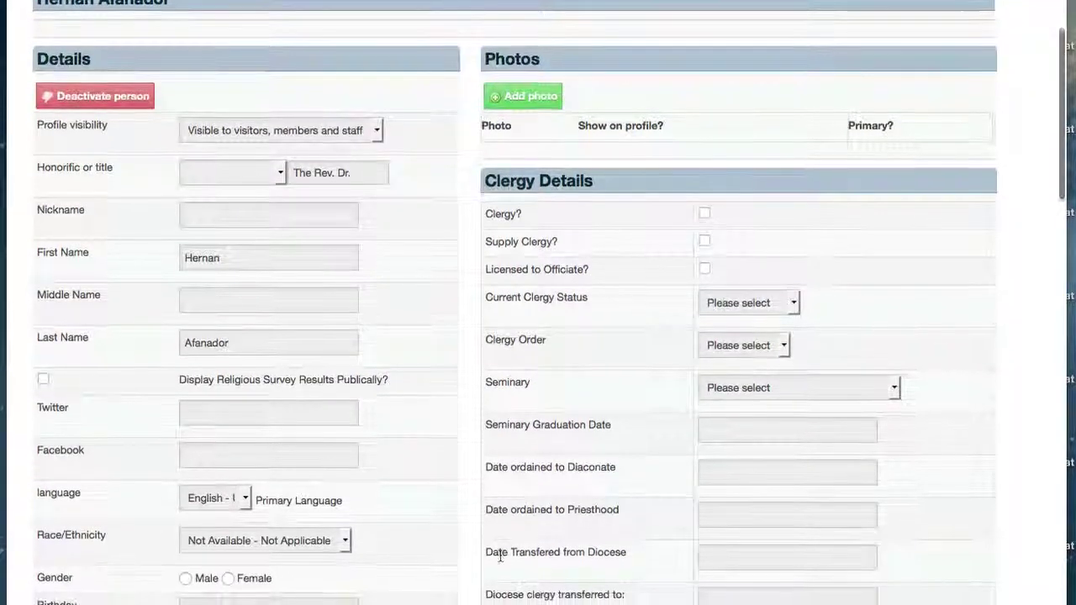
scroll(500, 556, up, 2)
scroll(500, 556, down, 4)
scroll(501, 556, down, 3)
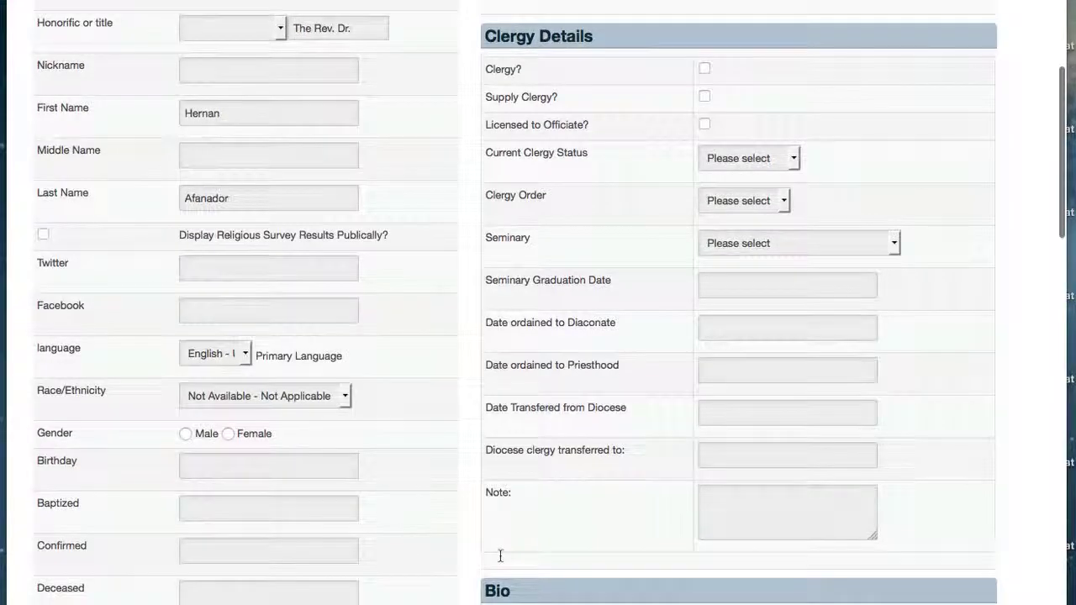
scroll(500, 556, down, 1)
scroll(501, 556, up, 2)
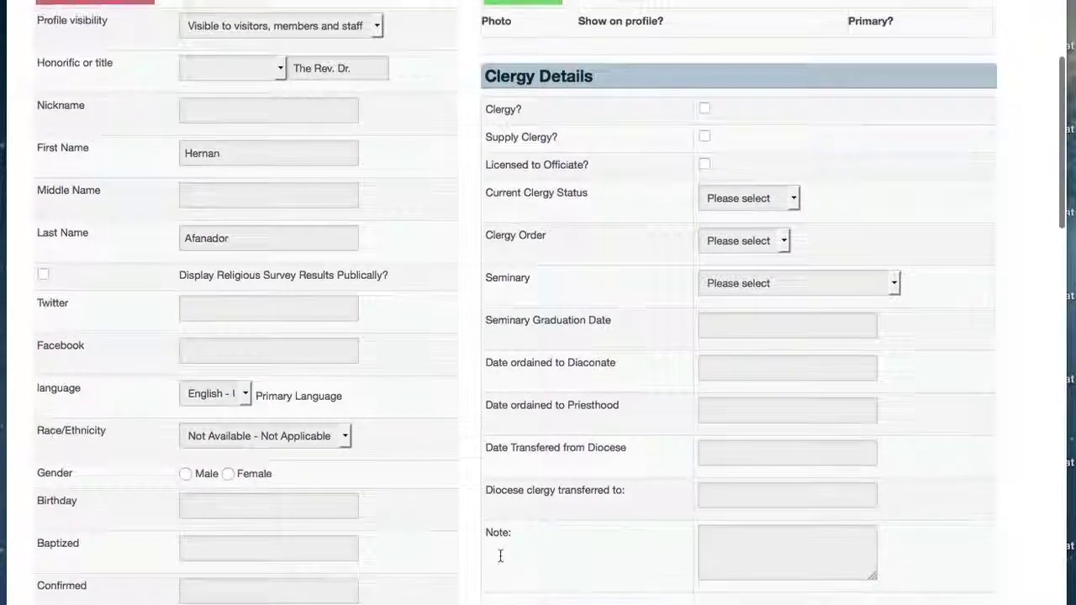
scroll(547, 587, down, 12)
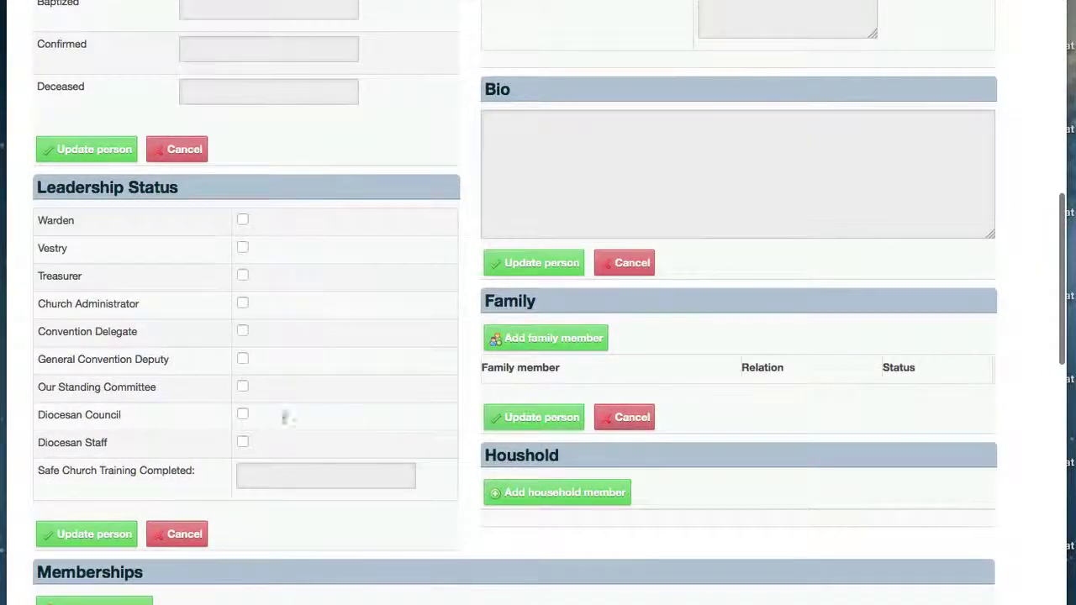
scroll(428, 558, down, 4)
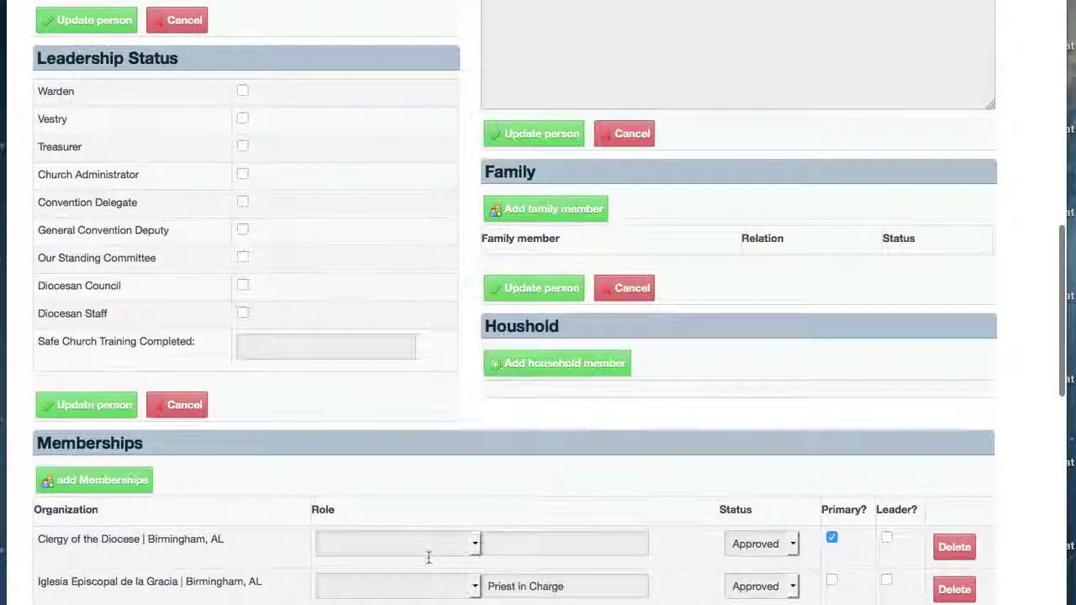
scroll(428, 557, down, 6)
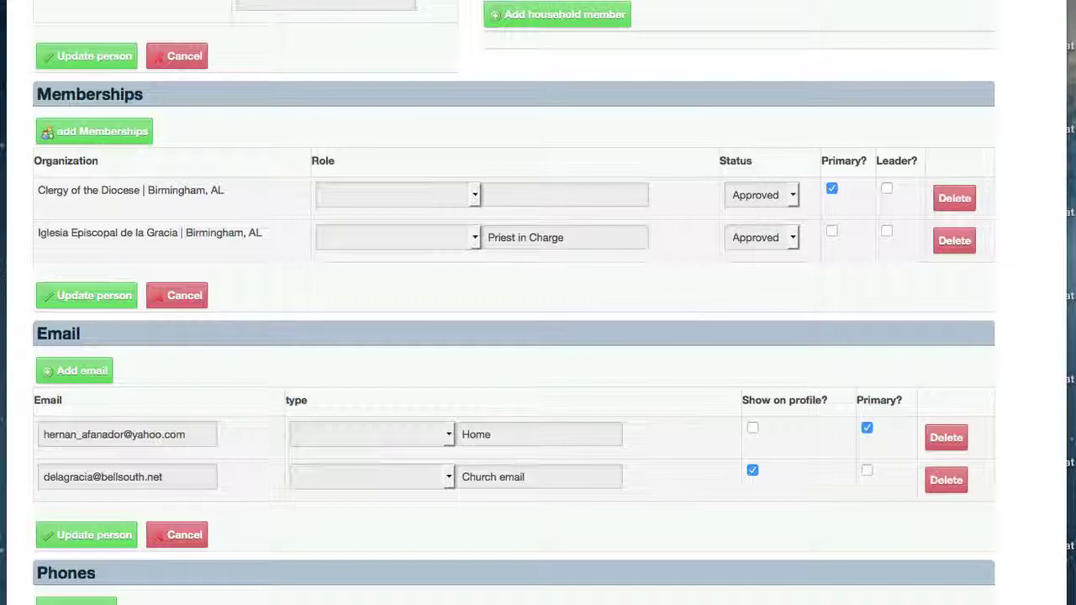
click(763, 194)
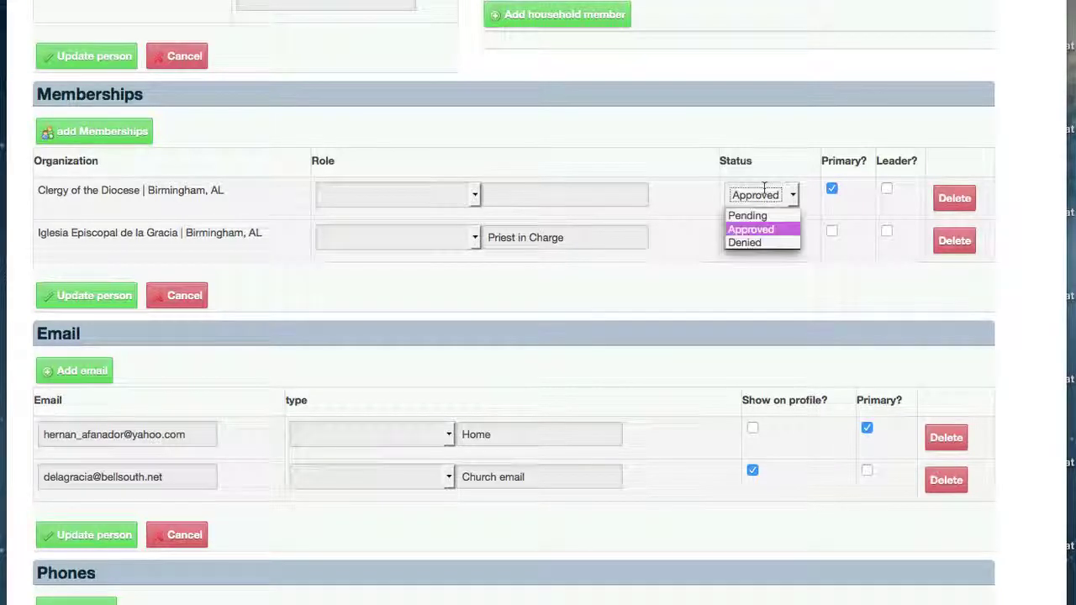
click(766, 212)
click(761, 195)
click(759, 227)
click(720, 240)
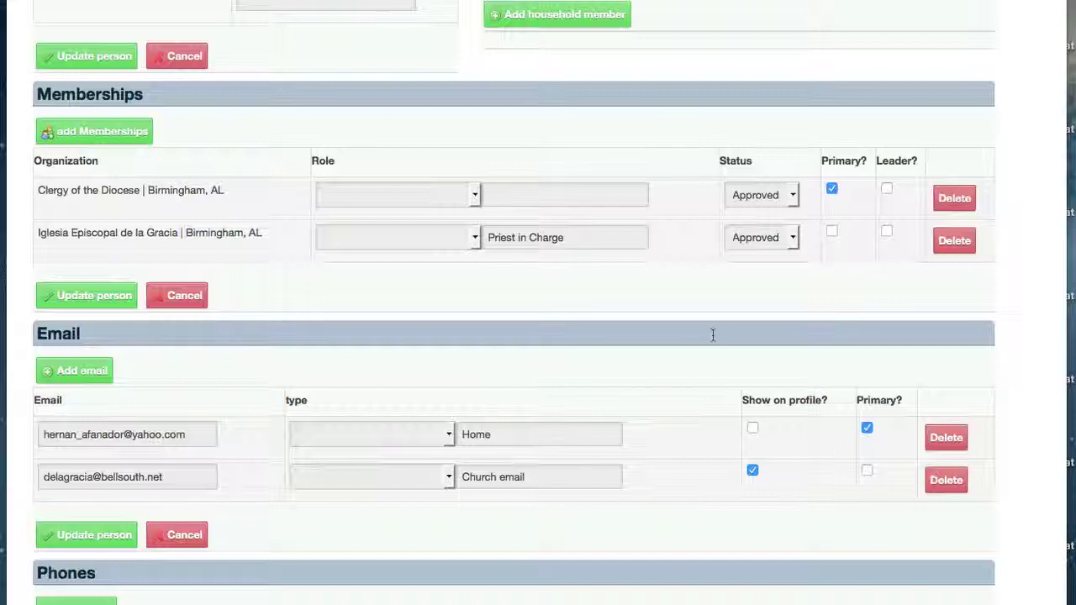
Review the record's Phones and Addresses sections, then go back to the Clergy of the Diocese People list.
scroll(713, 334, down, 5)
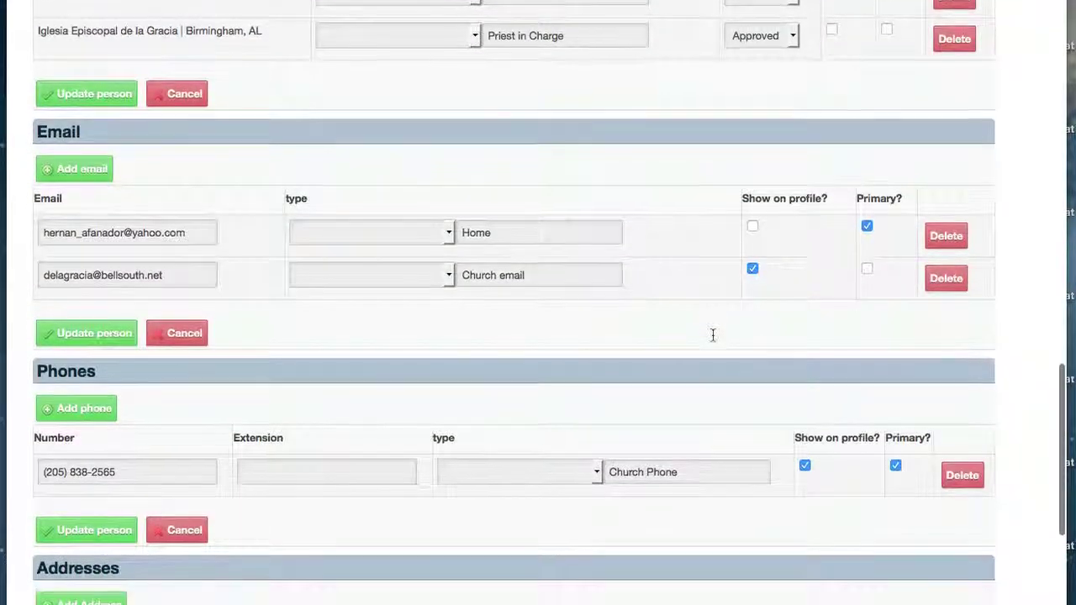
scroll(713, 334, down, 3)
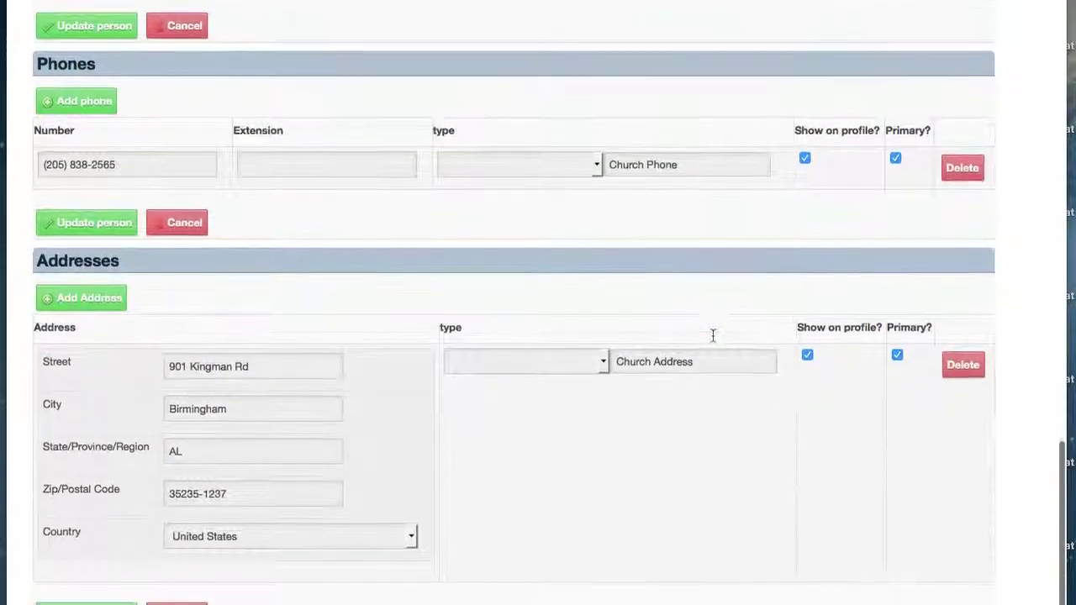
scroll(713, 335, down, 1)
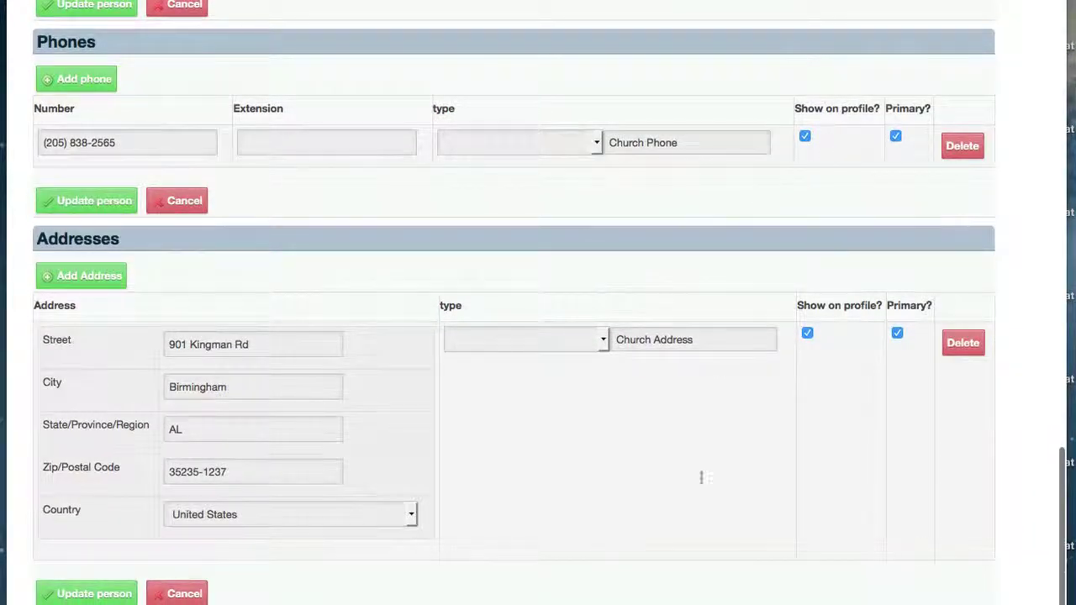
scroll(688, 539, down, 2)
scroll(688, 538, up, 13)
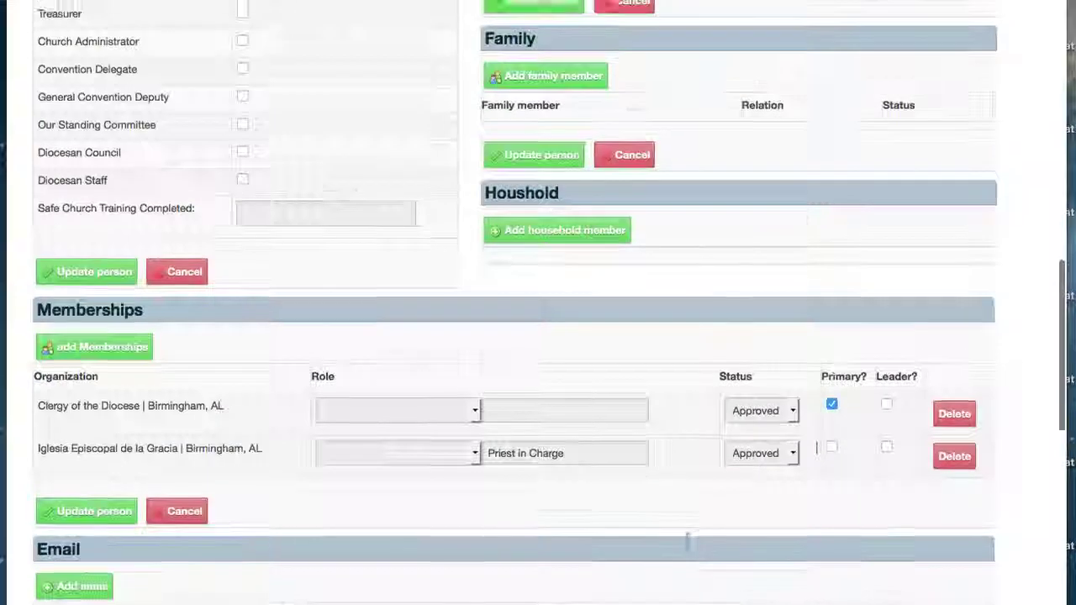
scroll(688, 540, up, 10)
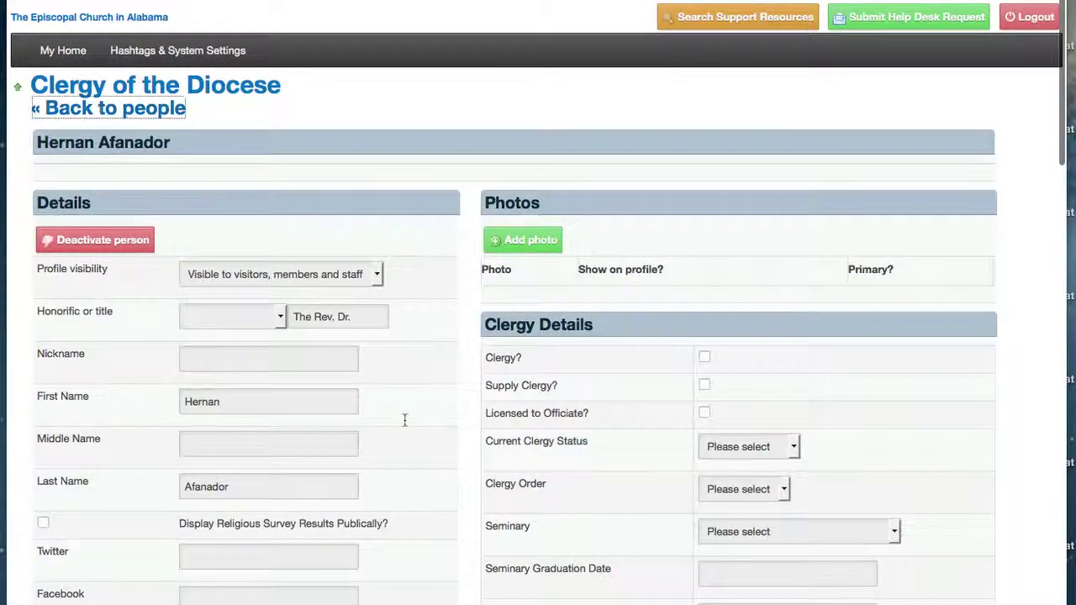
key(alt+Left)
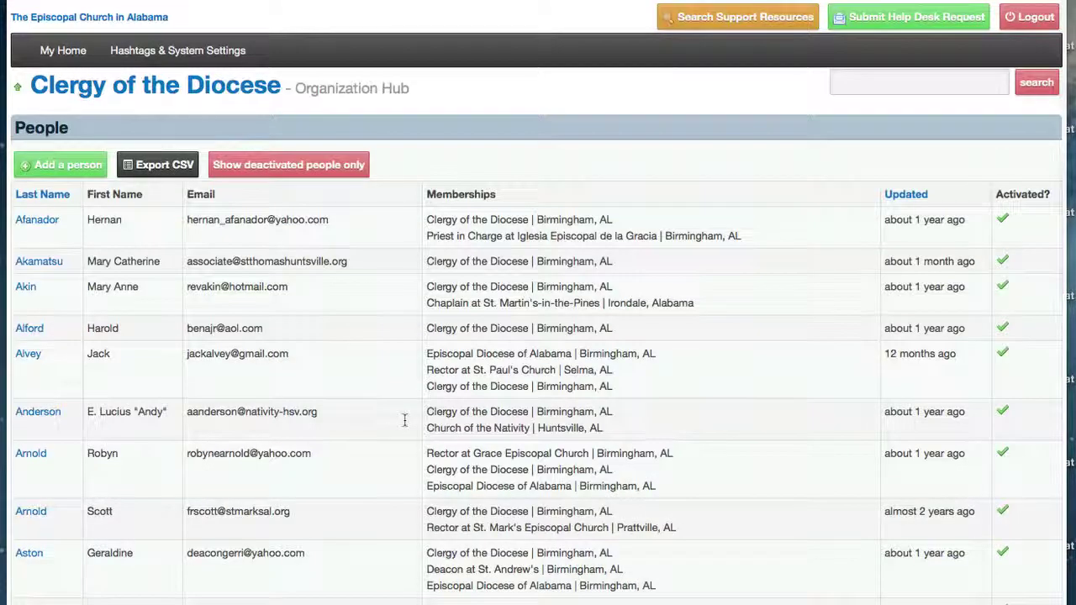
Look over the blank New person form unsaved, then return to the Clergy of the Diocese hub dashboard.
click(67, 169)
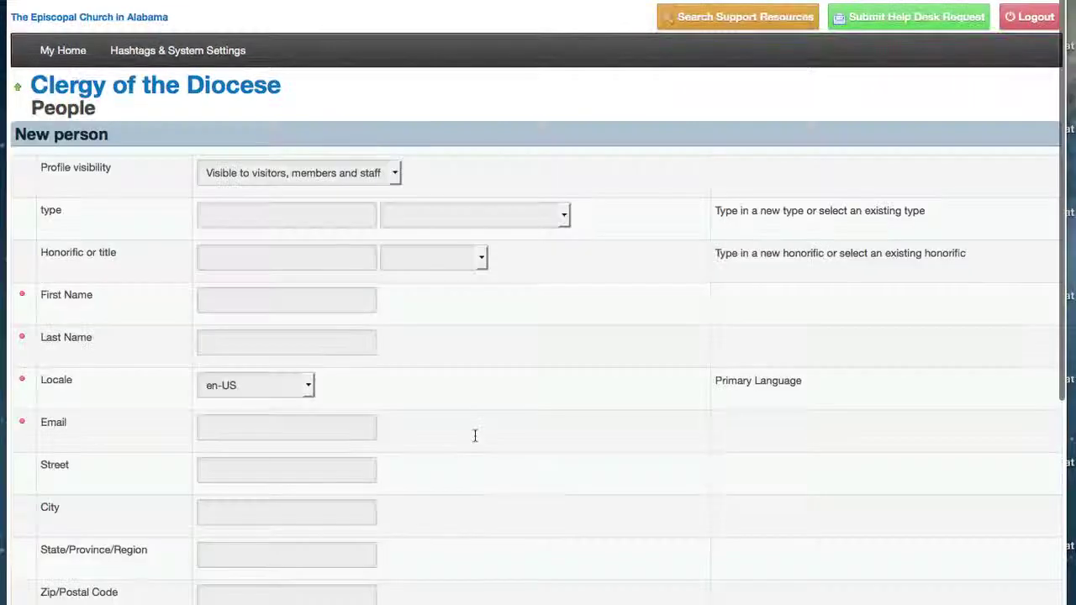
scroll(475, 437, down, 3)
scroll(475, 437, down, 1)
scroll(475, 436, up, 4)
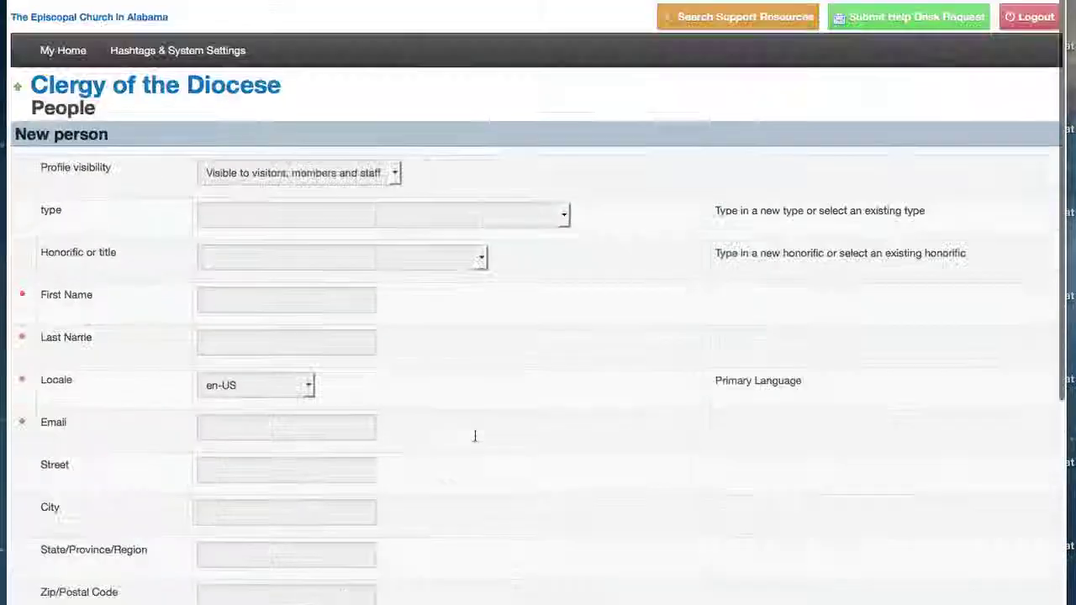
scroll(475, 436, down, 8)
scroll(475, 436, up, 6)
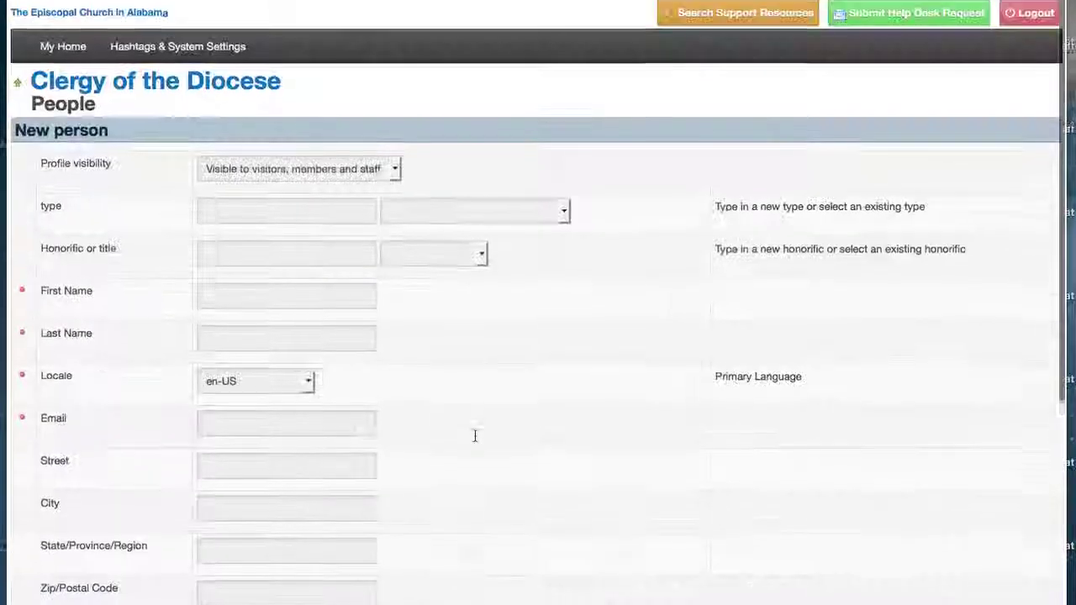
scroll(475, 436, down, 3)
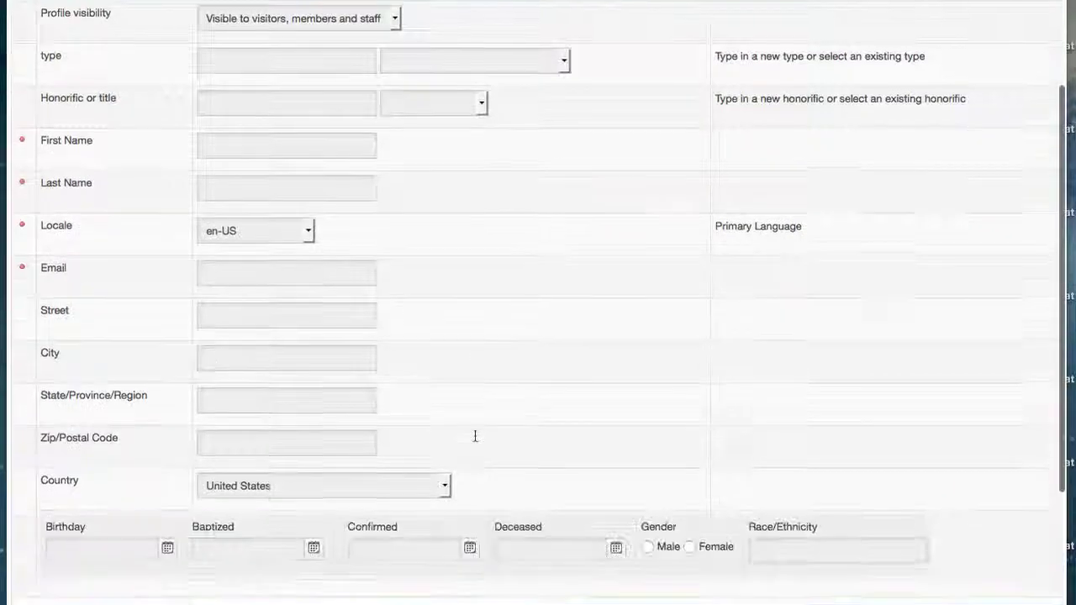
scroll(475, 435, up, 3)
scroll(475, 436, down, 5)
scroll(476, 436, down, 2)
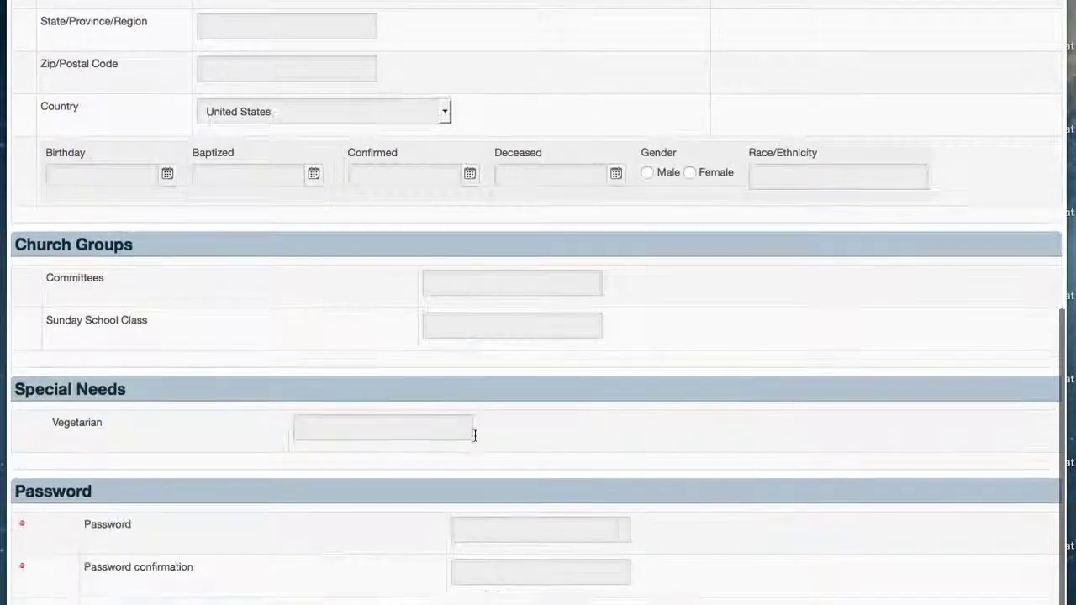
scroll(475, 435, up, 6)
scroll(475, 435, up, 1)
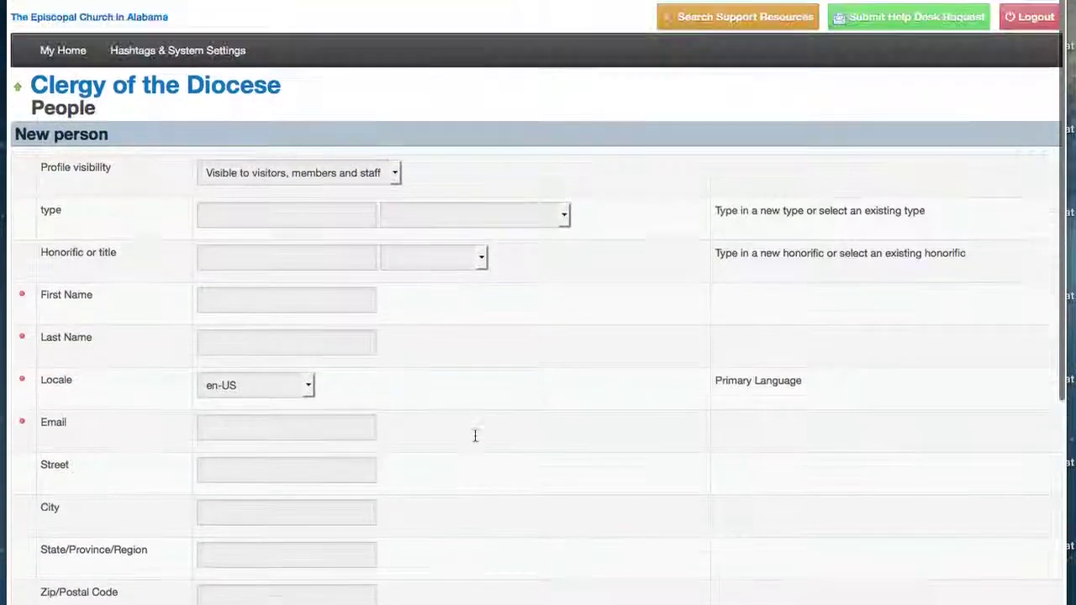
scroll(475, 436, down, 5)
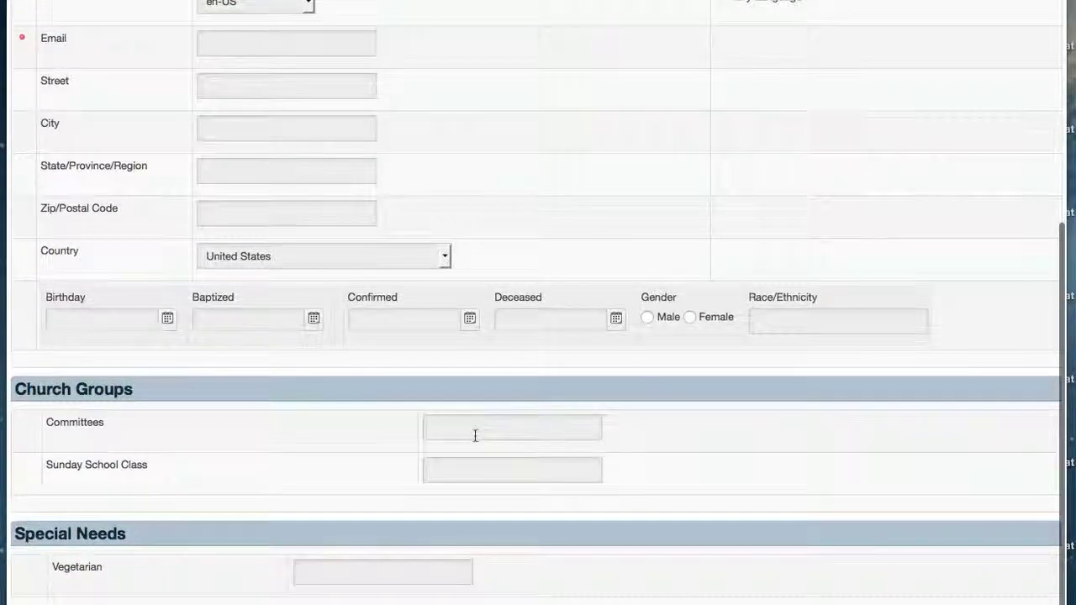
scroll(475, 436, down, 2)
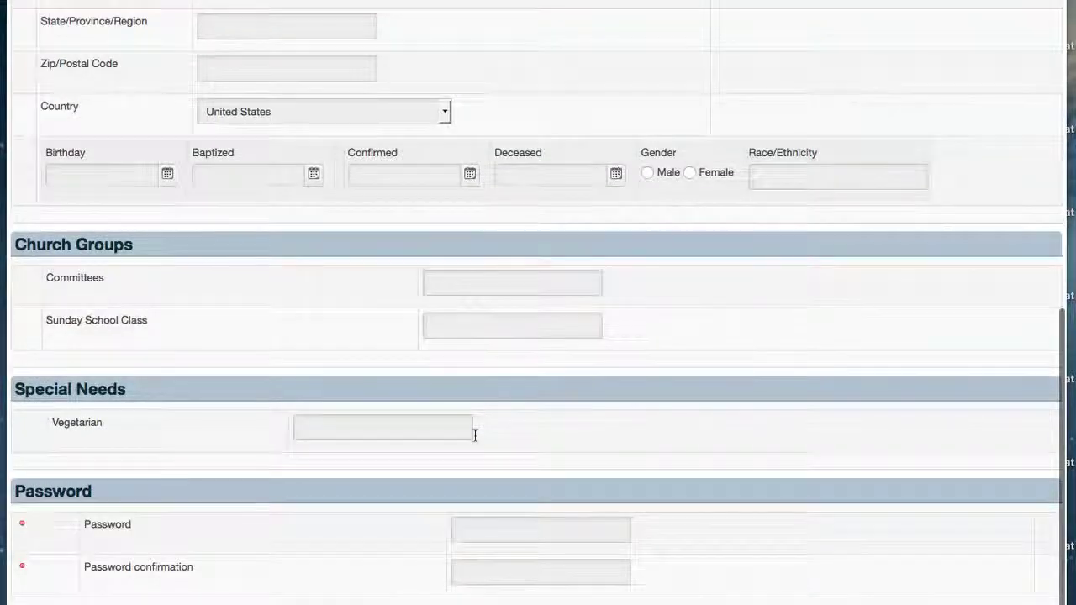
scroll(475, 436, up, 7)
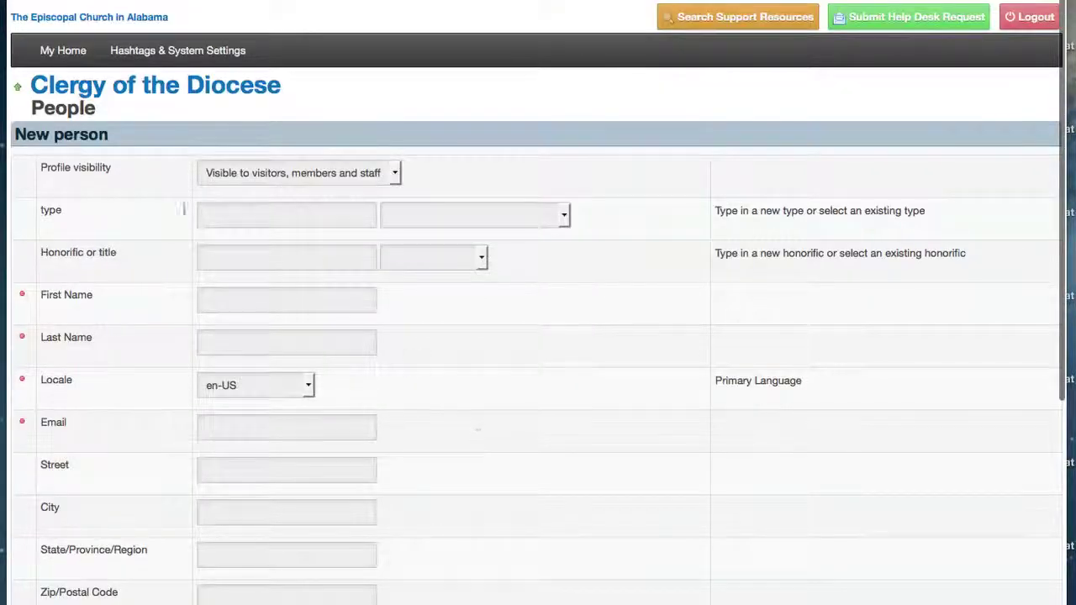
click(271, 87)
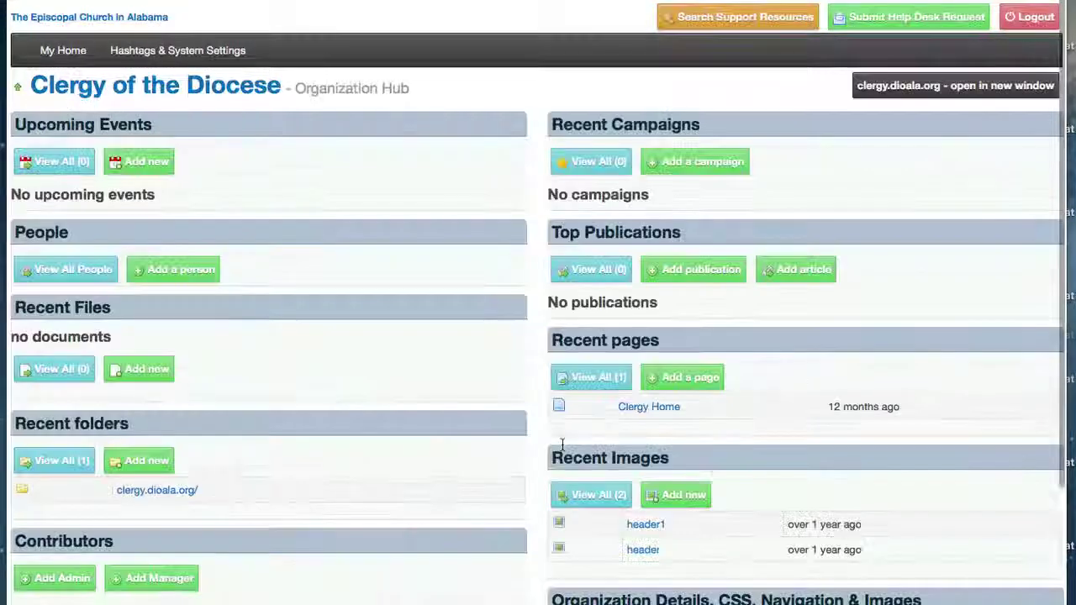